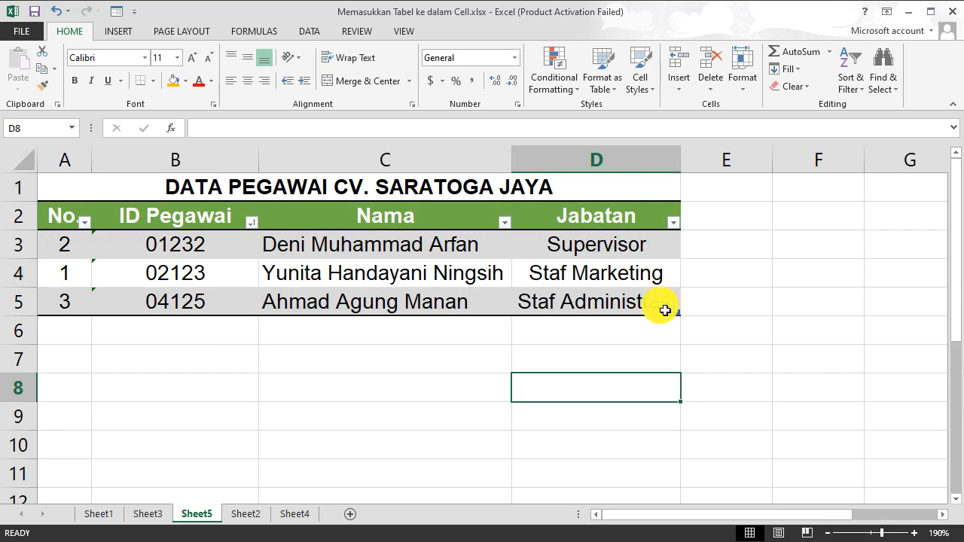
Step: Select the Sheet5 employee table A2:D5 and apply a border option from the borders list to it
{"action": "left_click_drag", "start_coordinate": [664, 310], "coordinate": [86, 219]}
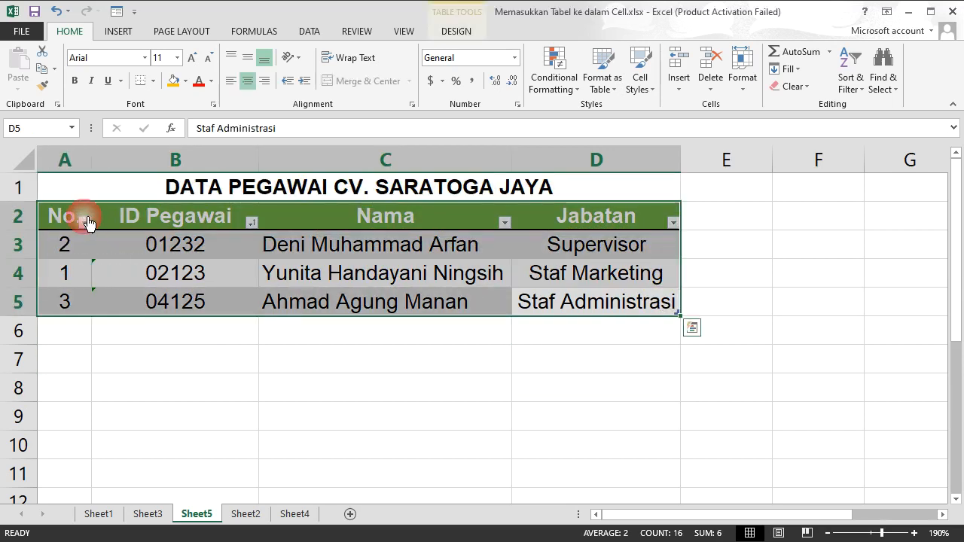
{"action": "left_click", "coordinate": [153, 80]}
{"action": "left_click", "coordinate": [181, 210]}
{"action": "left_click", "coordinate": [484, 383]}
{"action": "left_click", "coordinate": [646, 274]}
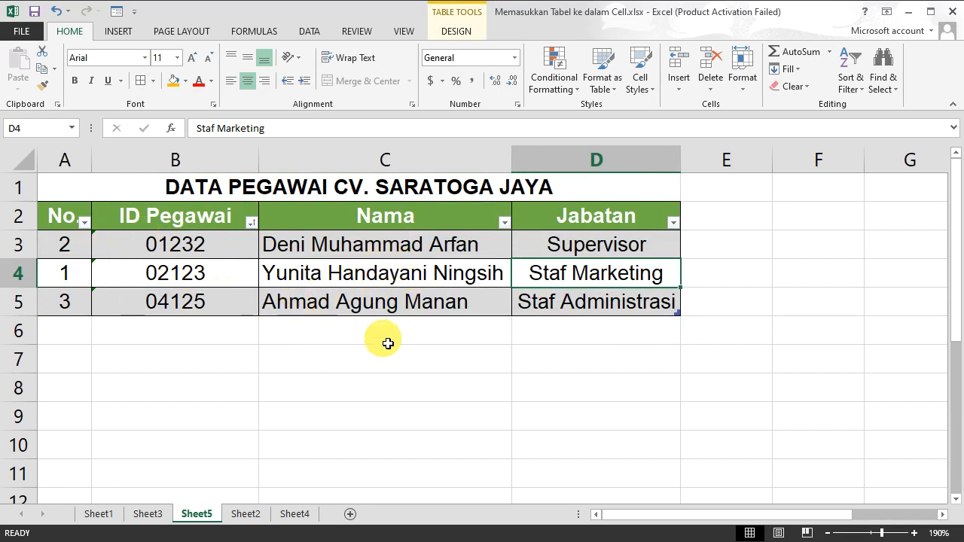
Step: On Sheet3, format the range A2:D5 as a table with a blue medium style, keeping 'My table has headers' checked
{"action": "left_click", "coordinate": [295, 515]}
{"action": "left_click", "coordinate": [247, 513]}
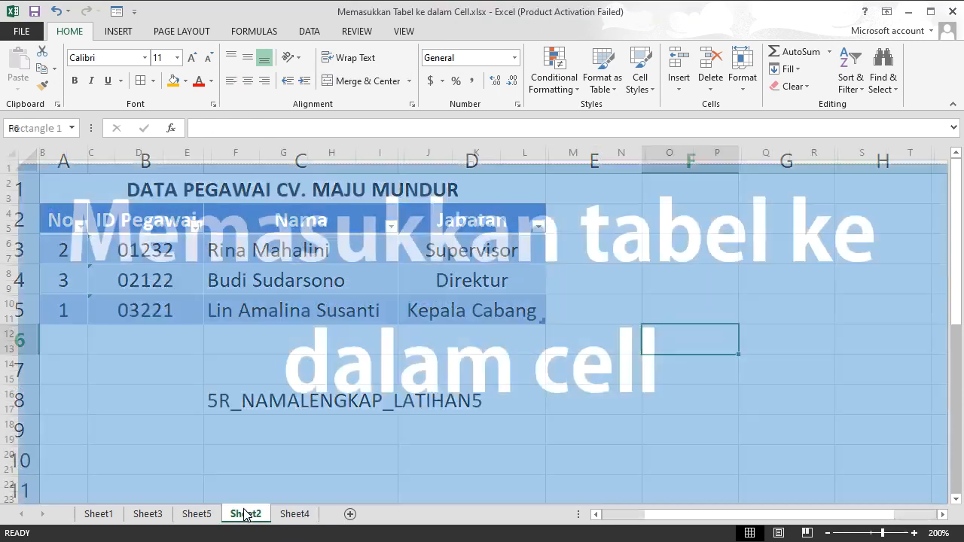
{"action": "left_click", "coordinate": [164, 517]}
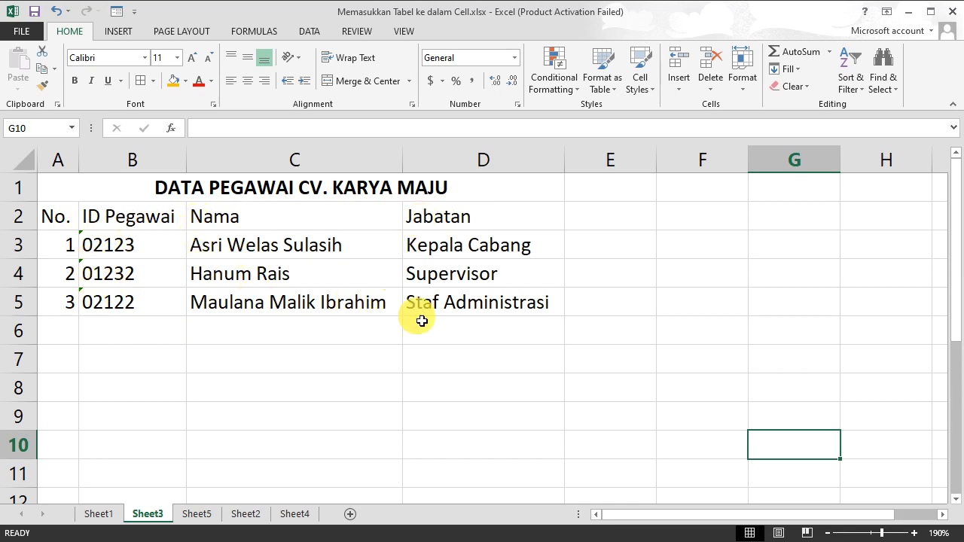
{"action": "left_click", "coordinate": [68, 220]}
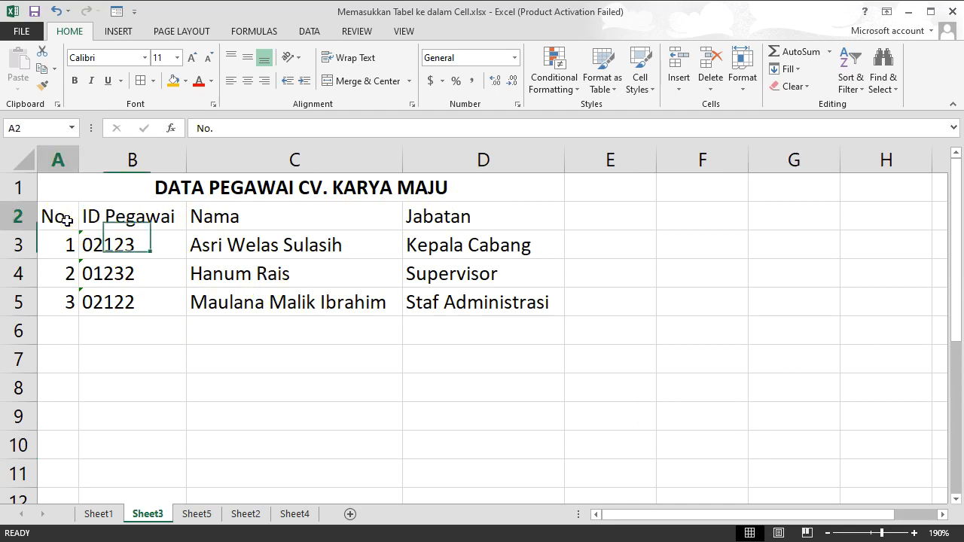
{"action": "left_click_drag", "start_coordinate": [67, 220], "coordinate": [467, 299]}
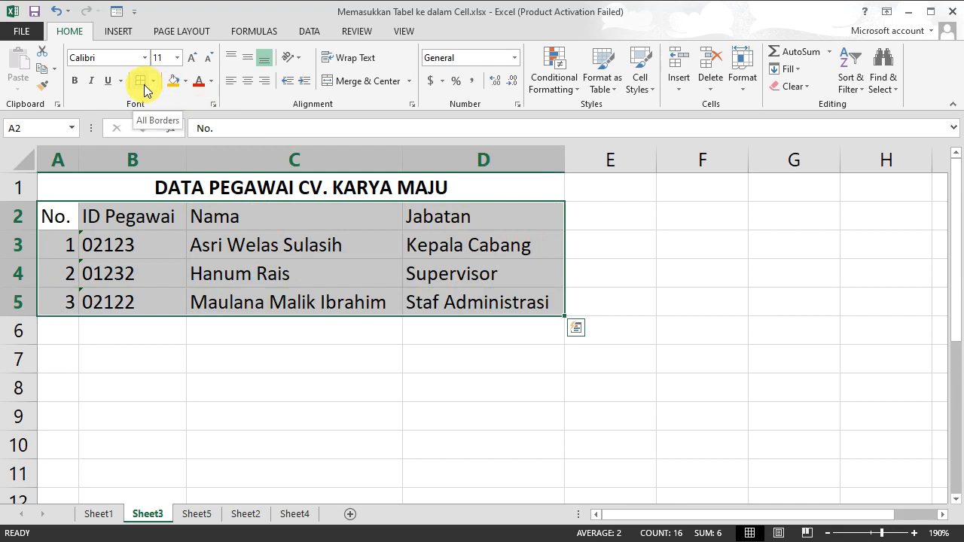
{"action": "left_click", "coordinate": [607, 88]}
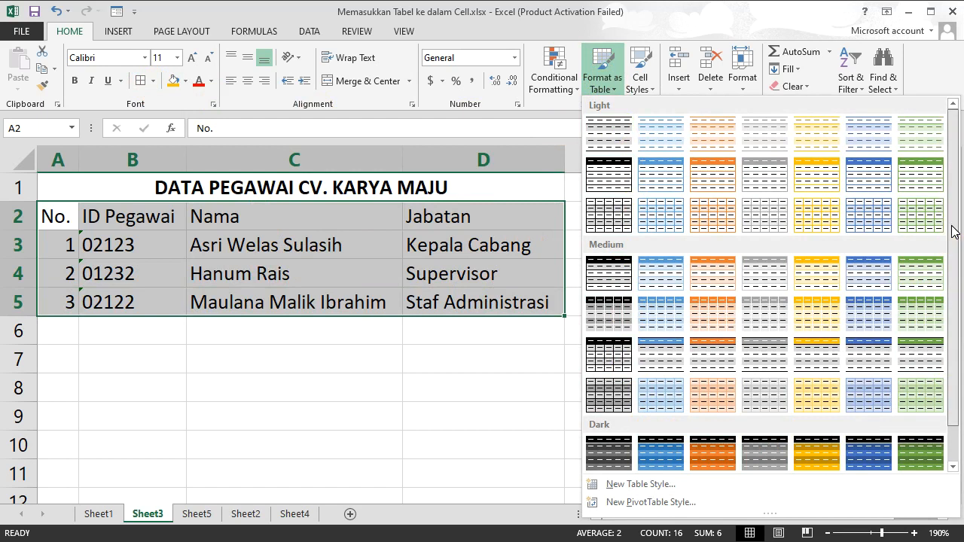
{"action": "scroll", "coordinate": [953, 226], "scroll_direction": "down", "scroll_amount": 1}
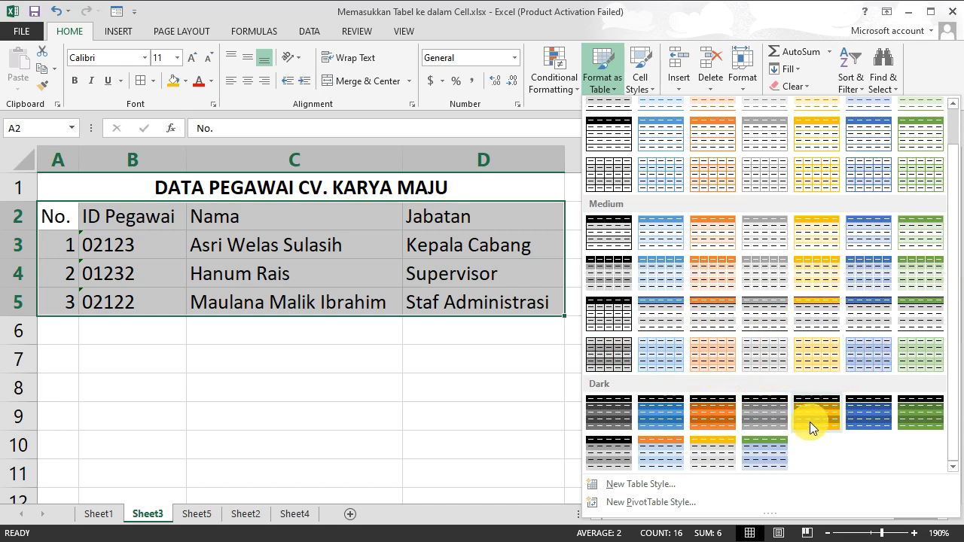
{"action": "left_click", "coordinate": [861, 353]}
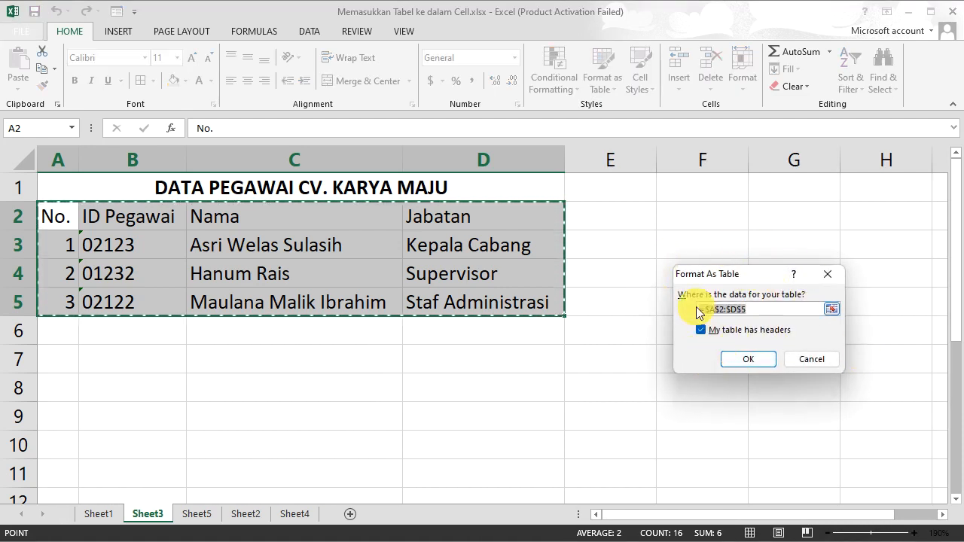
{"action": "left_click", "coordinate": [701, 334]}
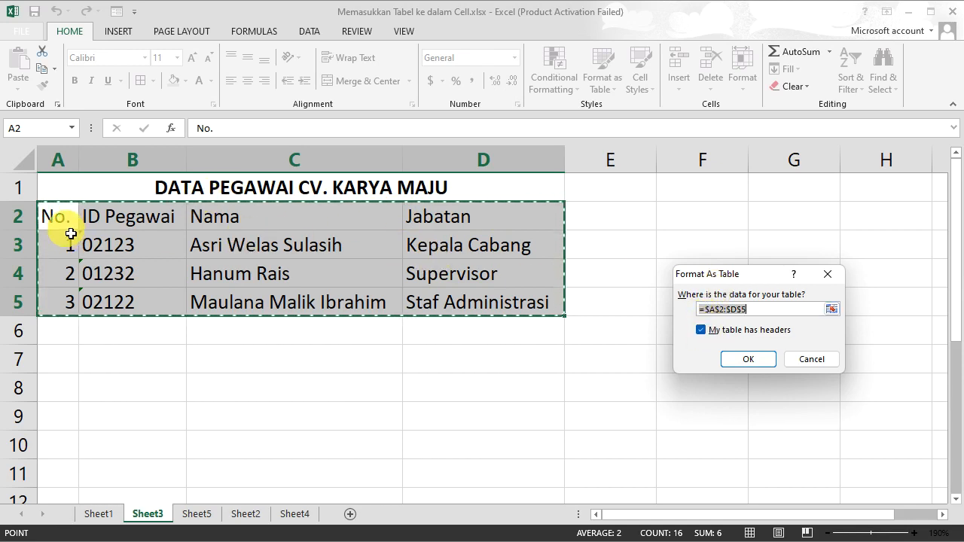
{"action": "left_click", "coordinate": [701, 331]}
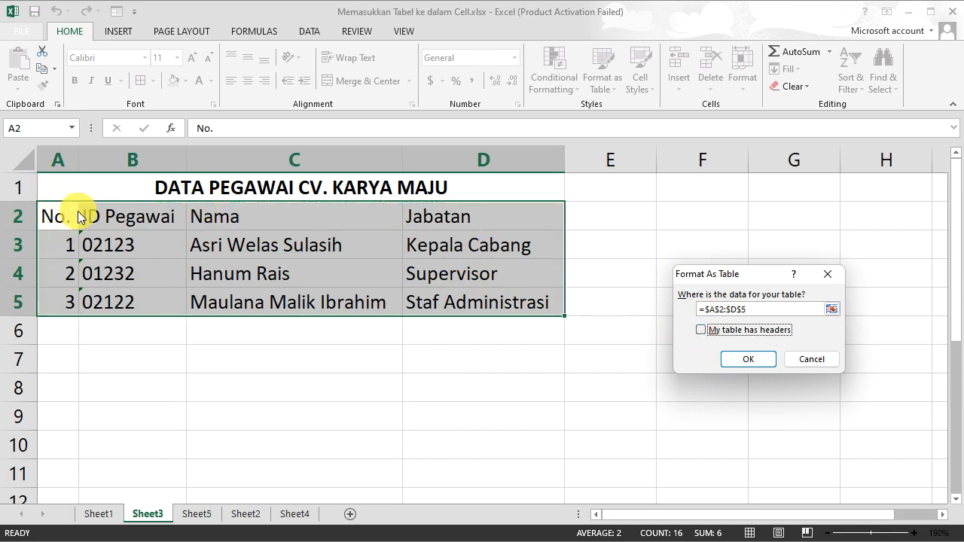
{"action": "left_click", "coordinate": [703, 332]}
{"action": "left_click", "coordinate": [746, 360]}
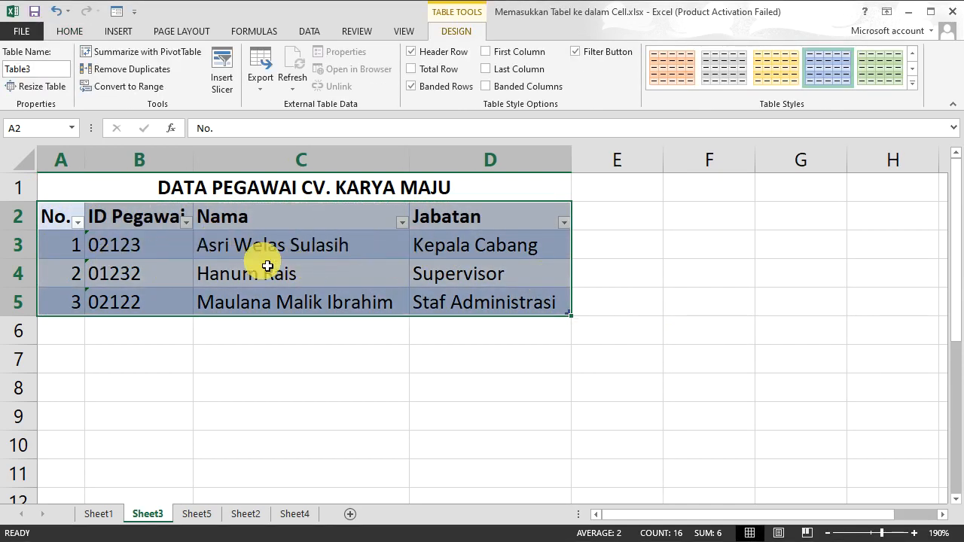
Step: Inspect the Nama and Jabatan filter dropdowns in the new table's header row
{"action": "left_click", "coordinate": [467, 276]}
{"action": "left_click", "coordinate": [702, 299]}
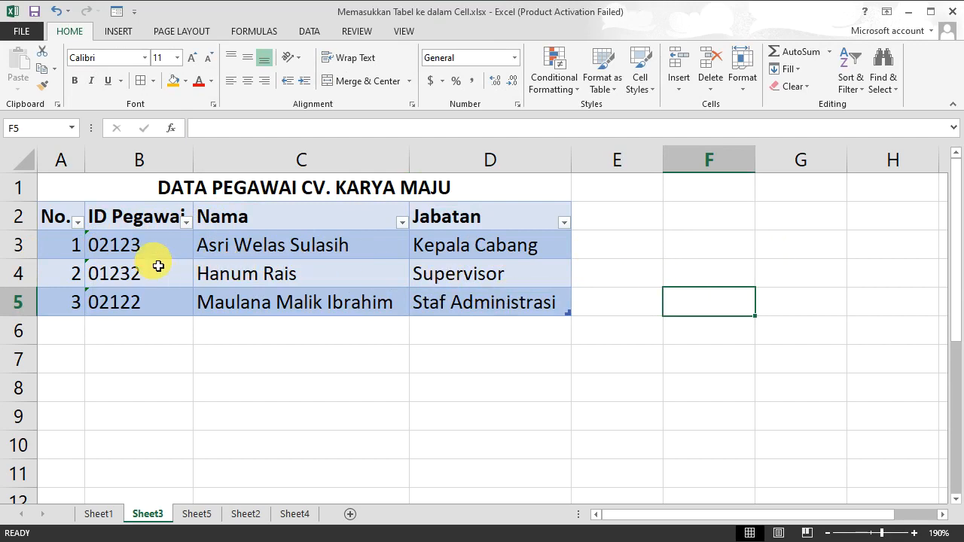
{"action": "left_click", "coordinate": [275, 227]}
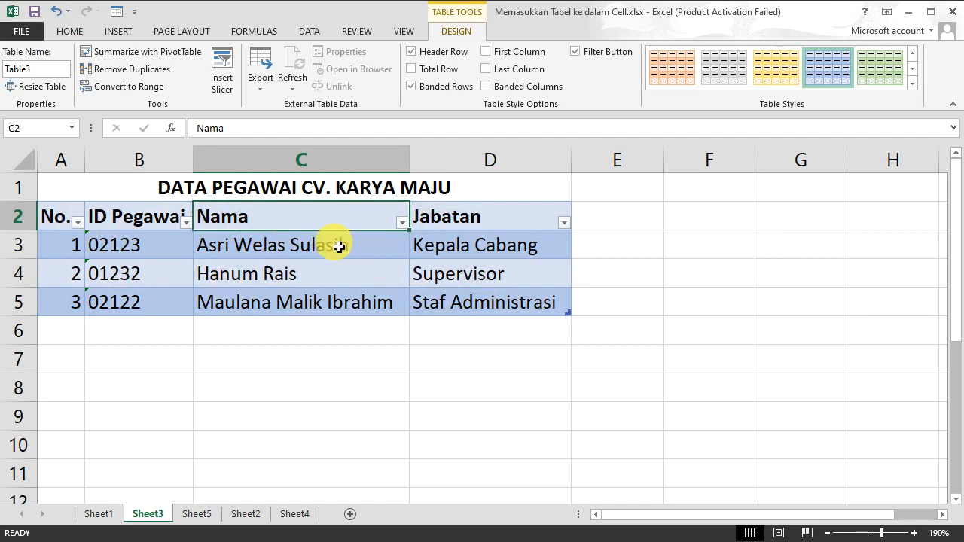
{"action": "left_click", "coordinate": [201, 275]}
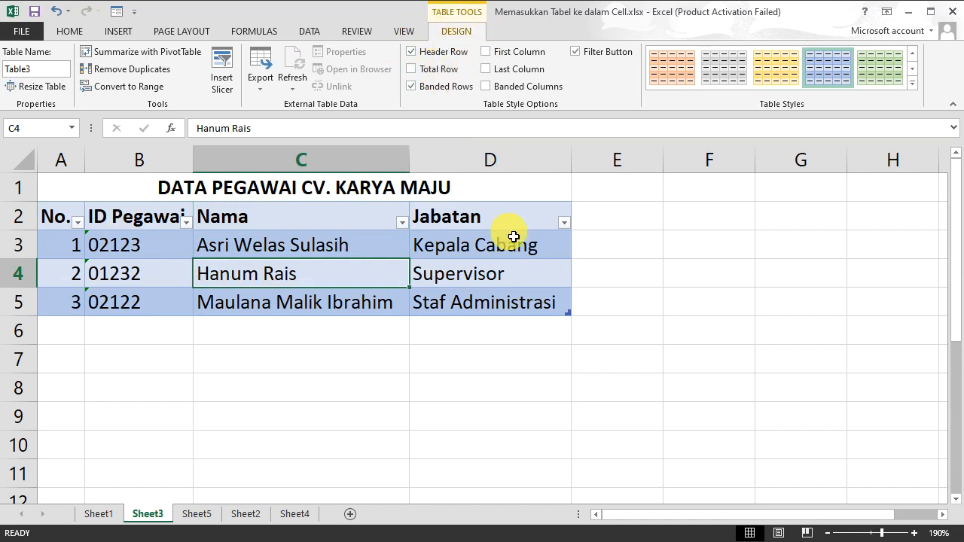
{"action": "left_click", "coordinate": [402, 223]}
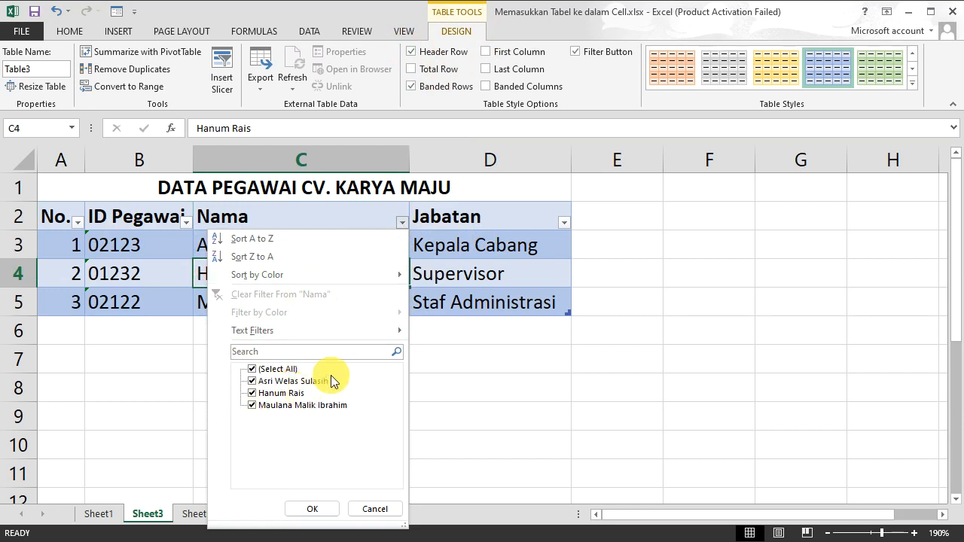
{"action": "left_click", "coordinate": [484, 283]}
{"action": "left_click", "coordinate": [338, 245]}
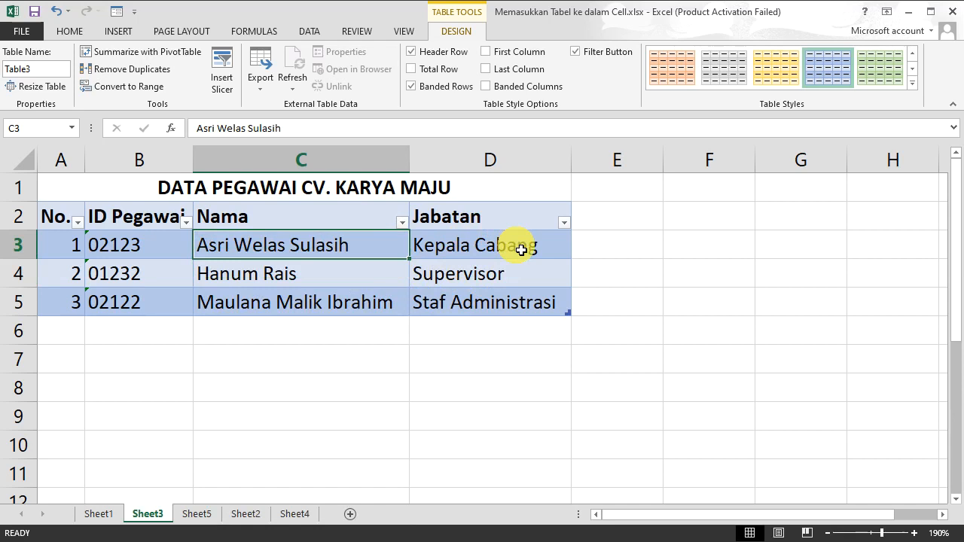
{"action": "left_click", "coordinate": [547, 251]}
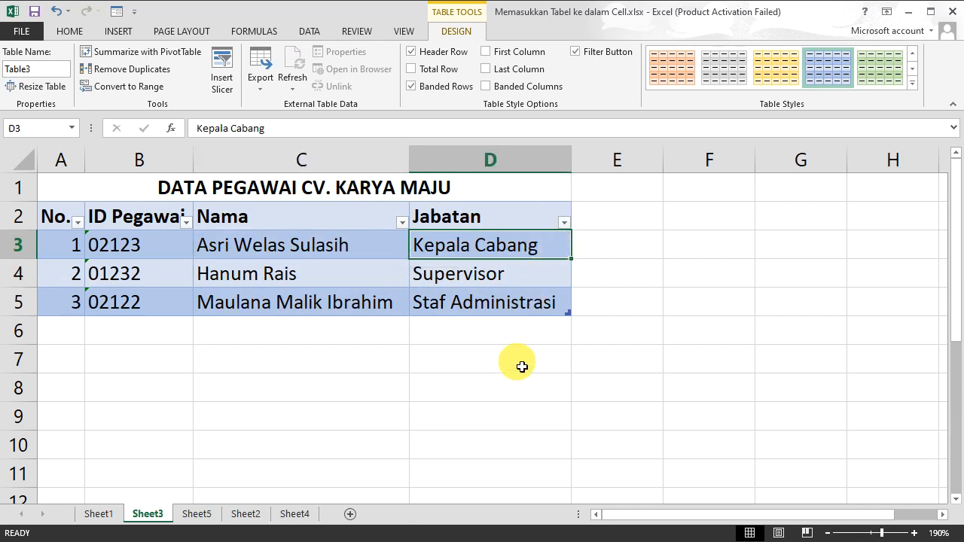
{"action": "left_click", "coordinate": [564, 223]}
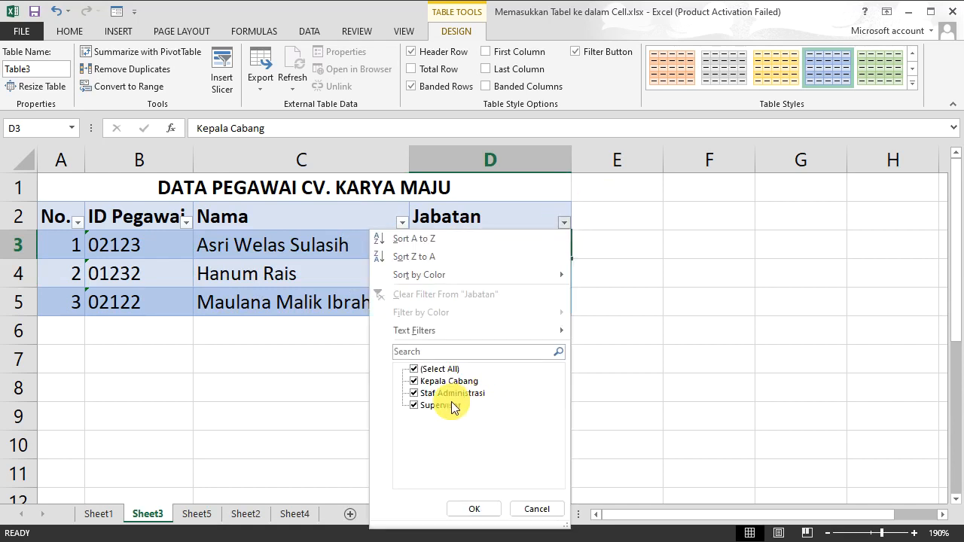
{"action": "left_click", "coordinate": [536, 219]}
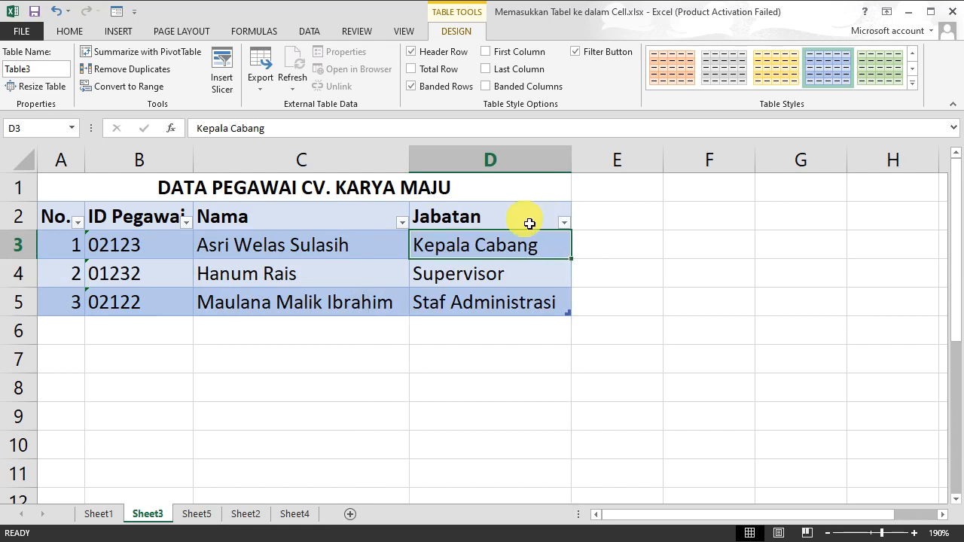
Step: Turn off the table's filter buttons in the header row
{"action": "left_click", "coordinate": [576, 54]}
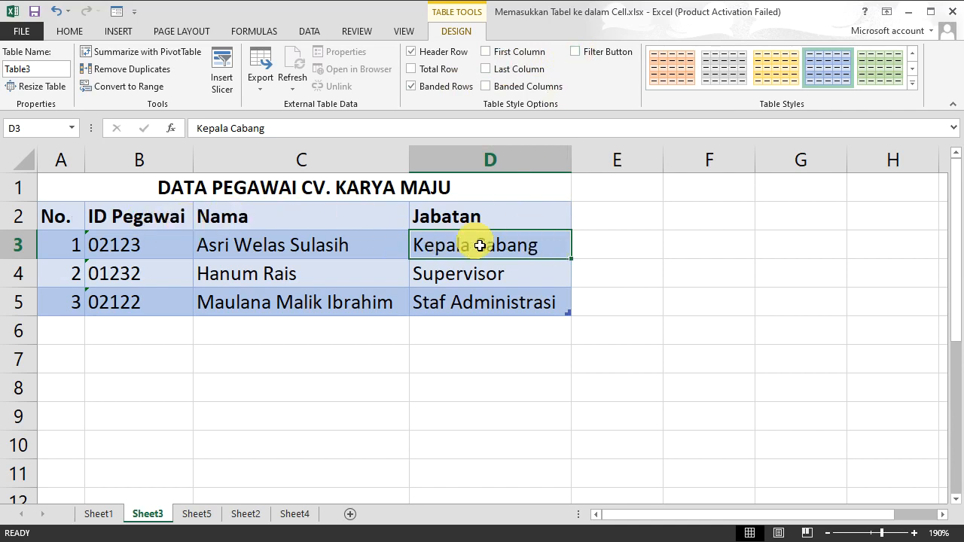
{"action": "left_click", "coordinate": [576, 53]}
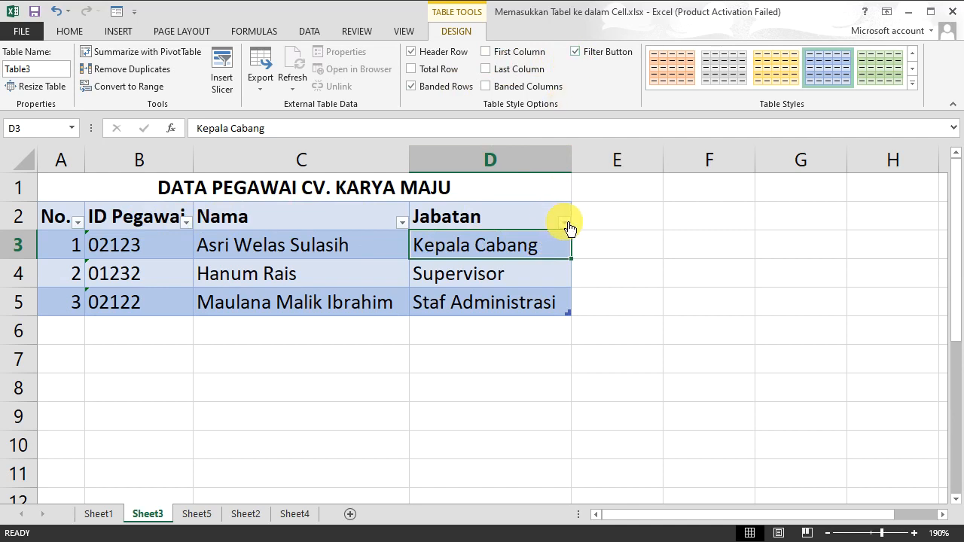
{"action": "left_click", "coordinate": [576, 53]}
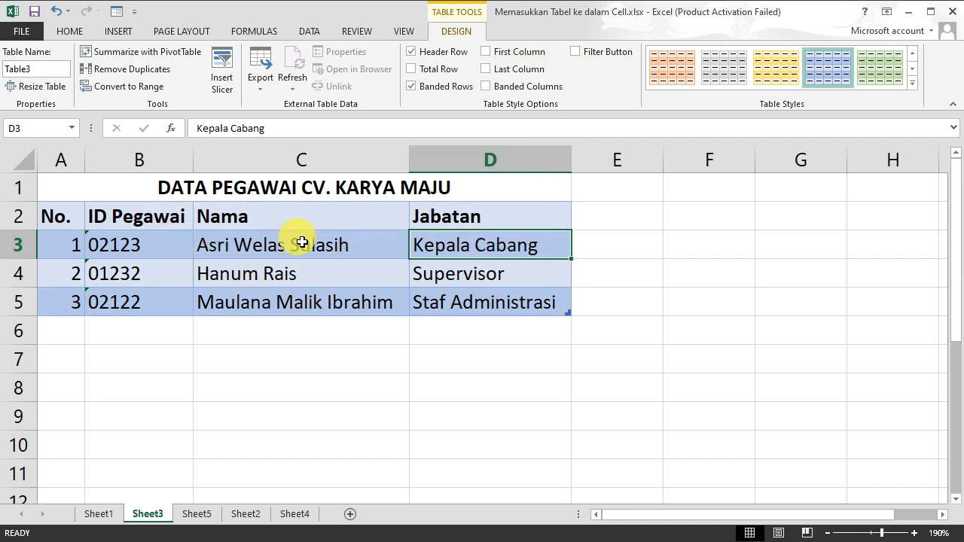
Step: Center-align the table's header row A2:D2
{"action": "left_click_drag", "start_coordinate": [493, 219], "coordinate": [84, 220]}
{"action": "left_click", "coordinate": [69, 33]}
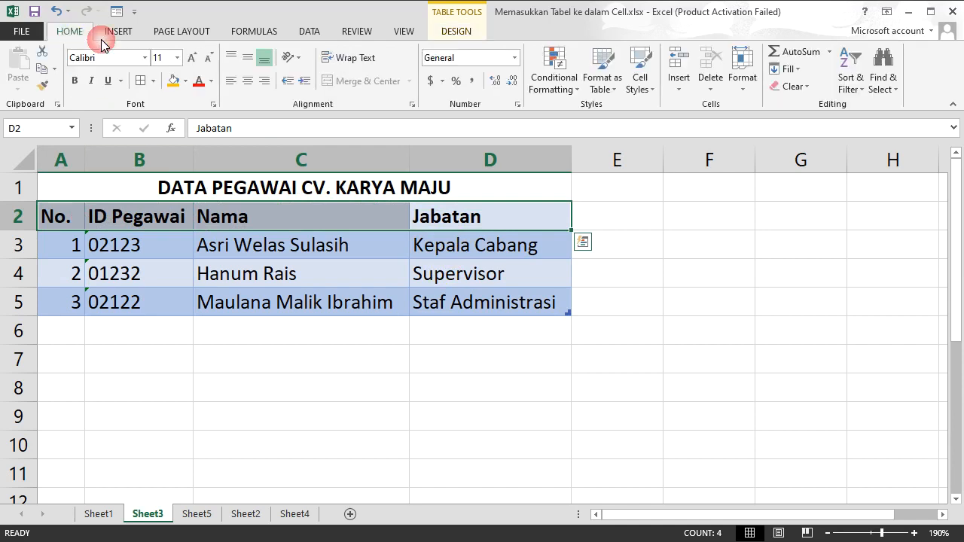
{"action": "left_click", "coordinate": [249, 83]}
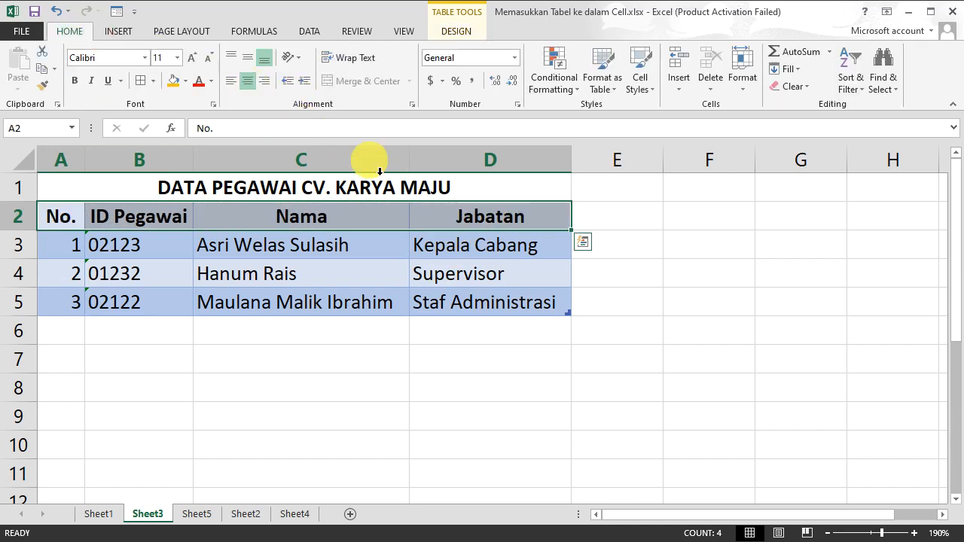
{"action": "left_click", "coordinate": [482, 280]}
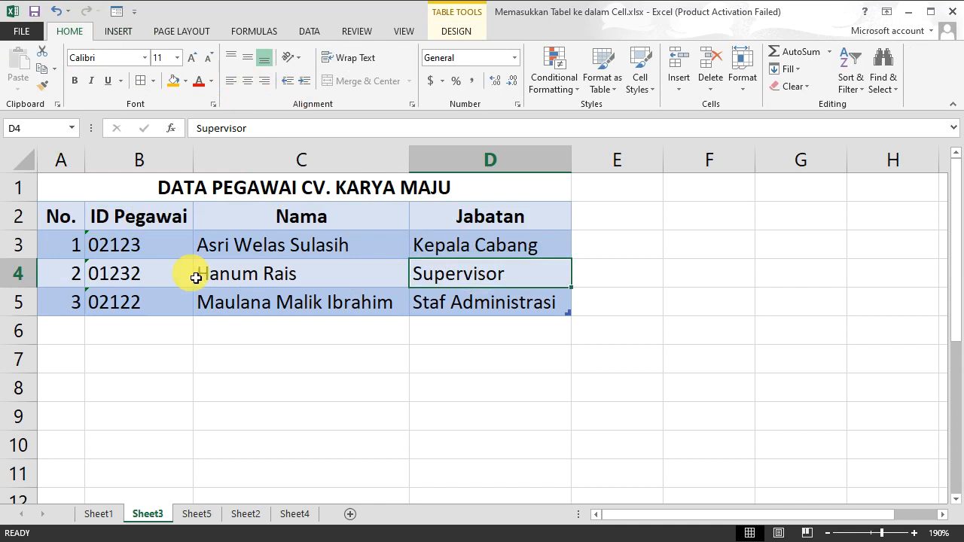
Step: Center-align the No. and ID Pegawai values in rows 3 to 5
{"action": "left_click", "coordinate": [160, 304]}
{"action": "left_click_drag", "start_coordinate": [160, 303], "coordinate": [61, 244]}
{"action": "left_click", "coordinate": [248, 82]}
Step: Center-align the Jabatan entries in D3:D5
{"action": "left_click_drag", "start_coordinate": [496, 290], "coordinate": [491, 254]}
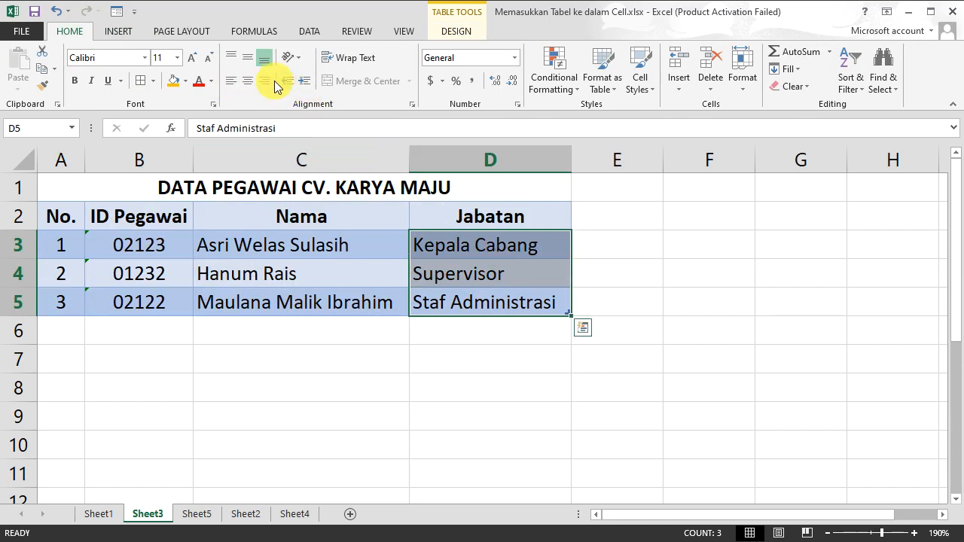
{"action": "left_click", "coordinate": [250, 81]}
{"action": "left_click", "coordinate": [285, 246]}
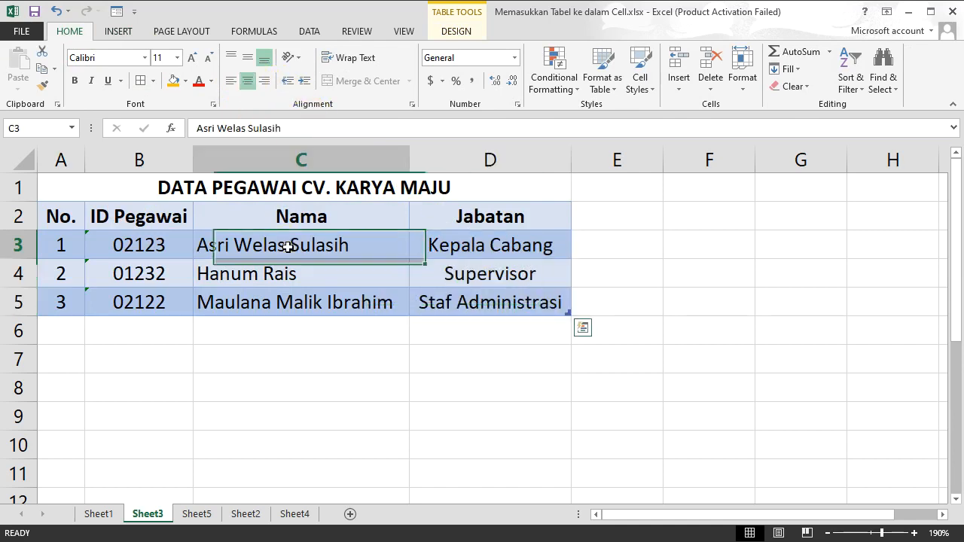
{"action": "left_click", "coordinate": [399, 385]}
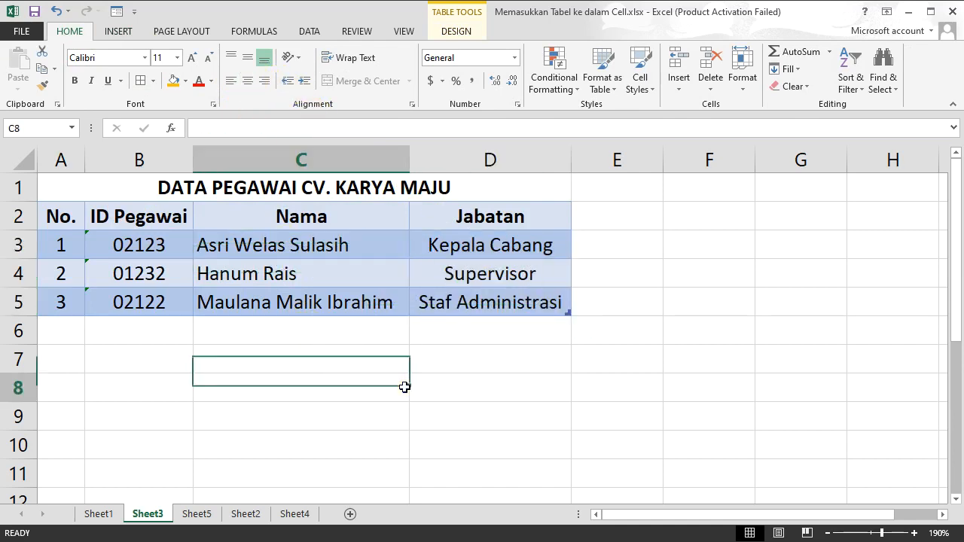
{"action": "left_click", "coordinate": [327, 265]}
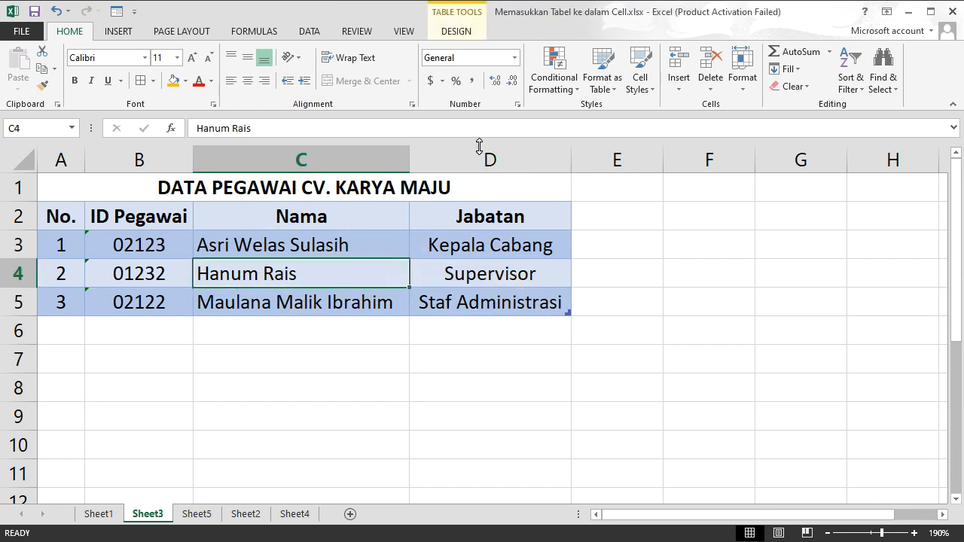
Step: Try showing a total row on the table, then remove it
{"action": "left_click", "coordinate": [473, 33]}
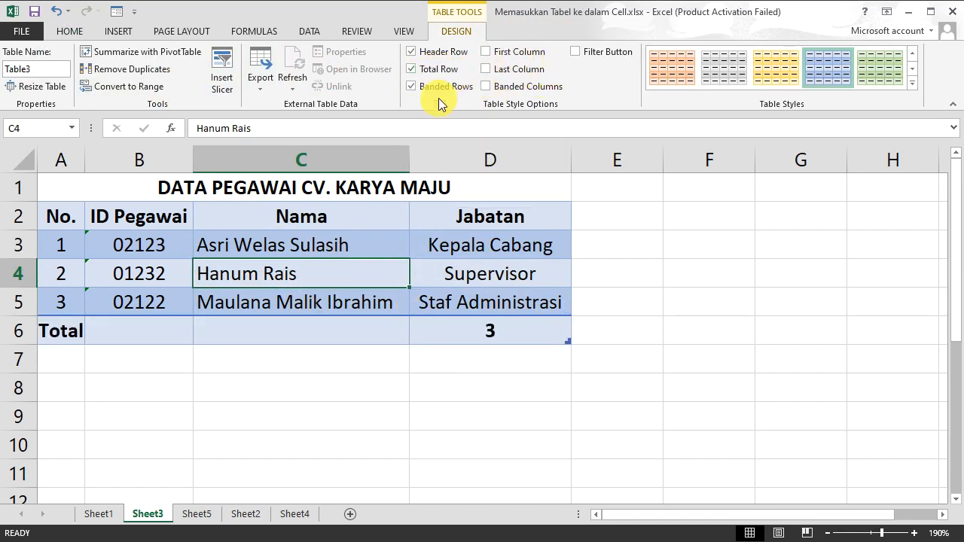
{"action": "left_click", "coordinate": [424, 72]}
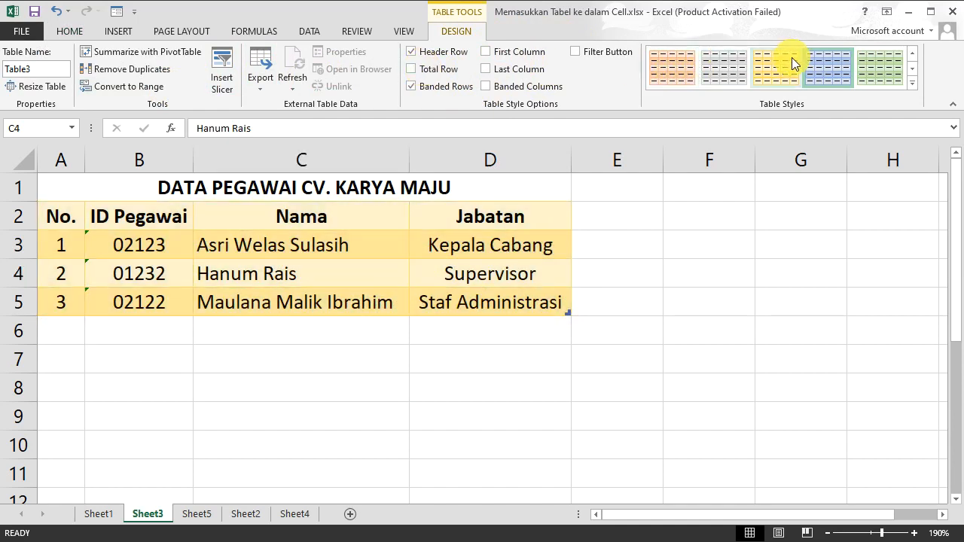
Step: Change the table's style to a light blue medium table style
{"action": "left_click", "coordinate": [911, 81]}
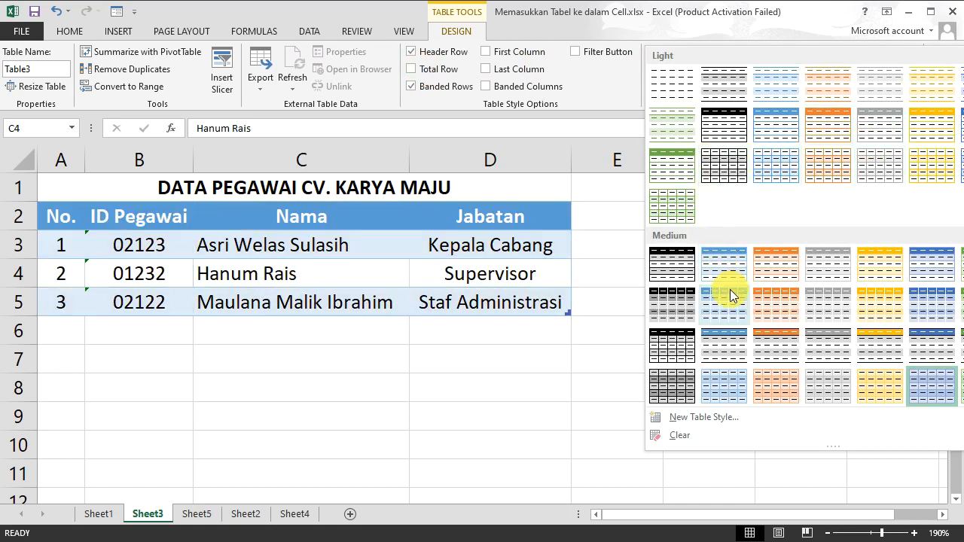
{"action": "left_click", "coordinate": [731, 320]}
{"action": "left_click", "coordinate": [713, 329]}
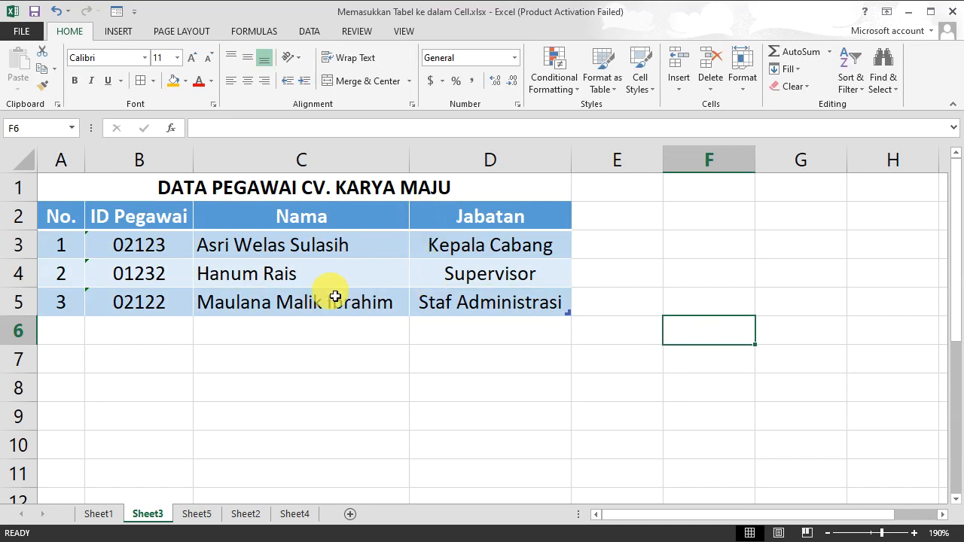
{"action": "left_click", "coordinate": [460, 316]}
{"action": "left_click", "coordinate": [15, 302]}
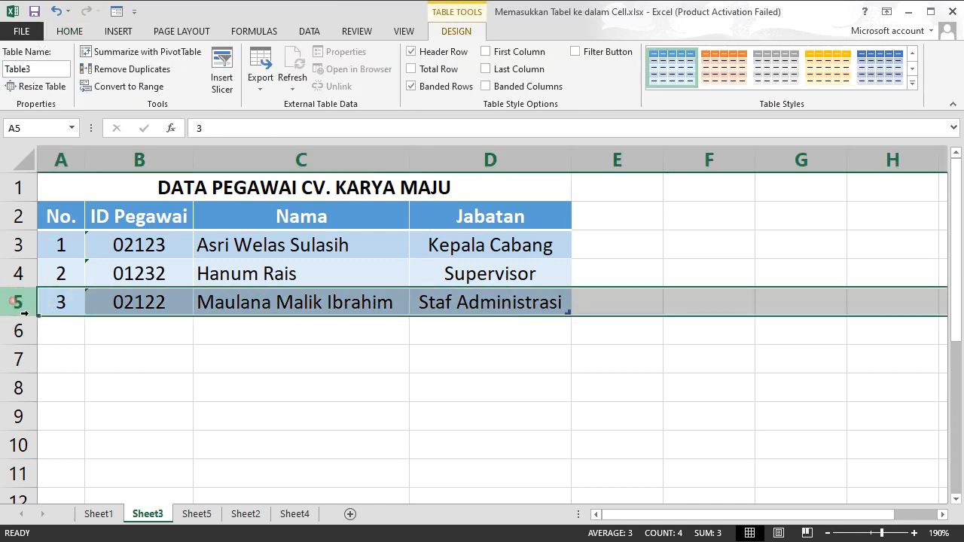
{"action": "right_click", "coordinate": [13, 303]}
{"action": "left_click", "coordinate": [71, 408]}
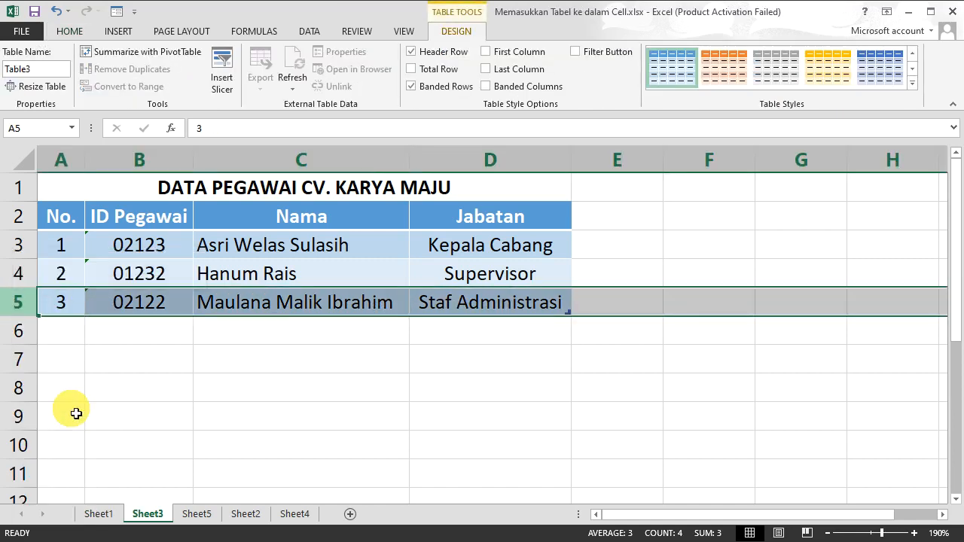
{"action": "left_click", "coordinate": [273, 357]}
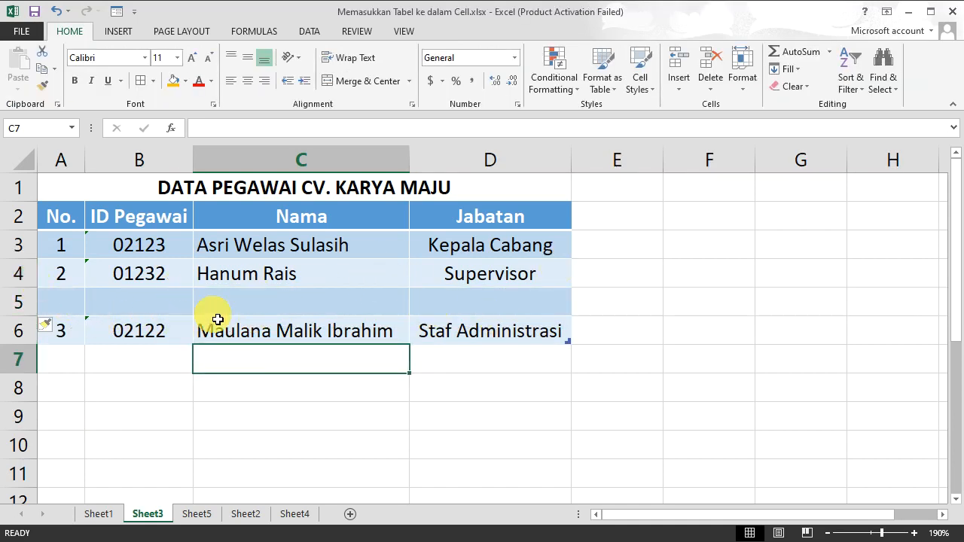
{"action": "left_click", "coordinate": [417, 313]}
{"action": "key", "text": "ctrl+z"}
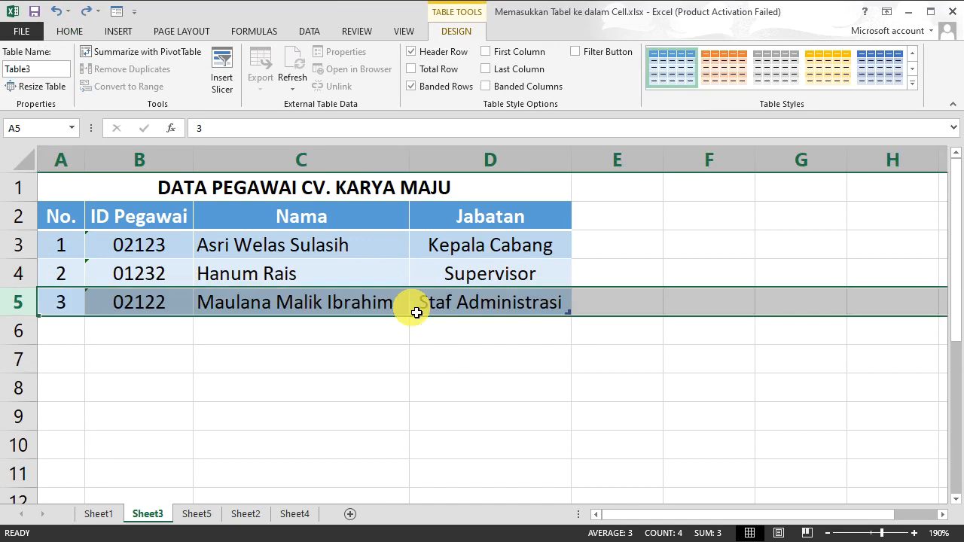
Step: Select the empty range F2:G5 beside the table
{"action": "left_click", "coordinate": [737, 303]}
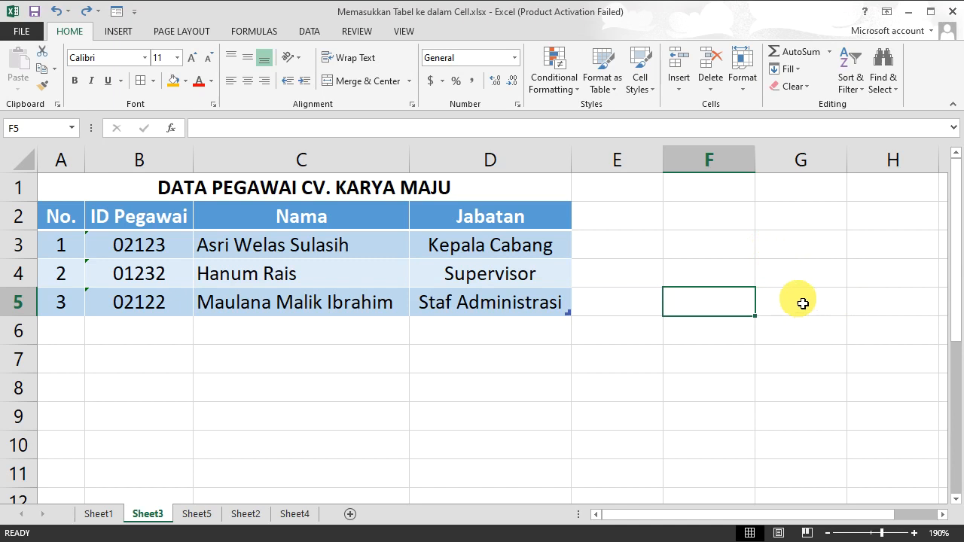
{"action": "left_click_drag", "start_coordinate": [714, 227], "coordinate": [801, 301]}
{"action": "left_click_drag", "start_coordinate": [731, 215], "coordinate": [795, 308]}
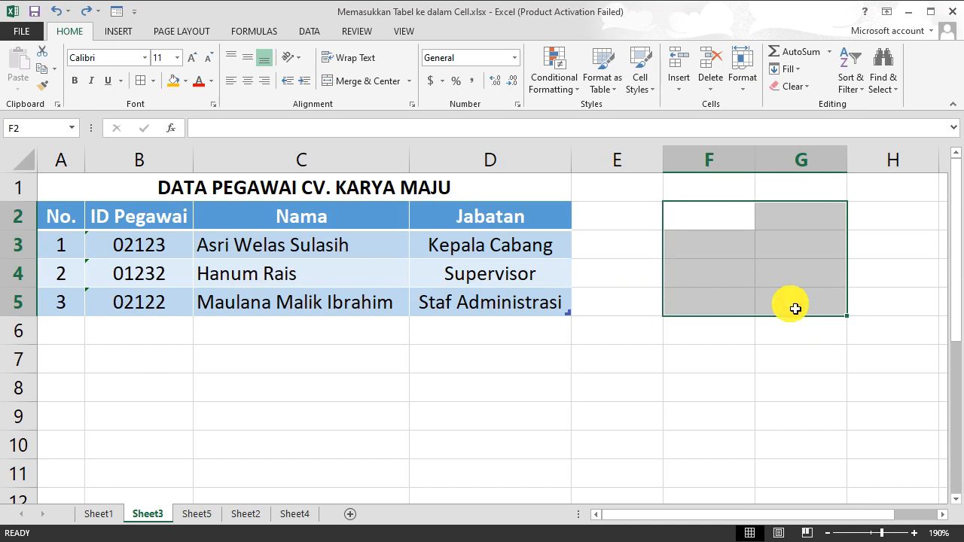